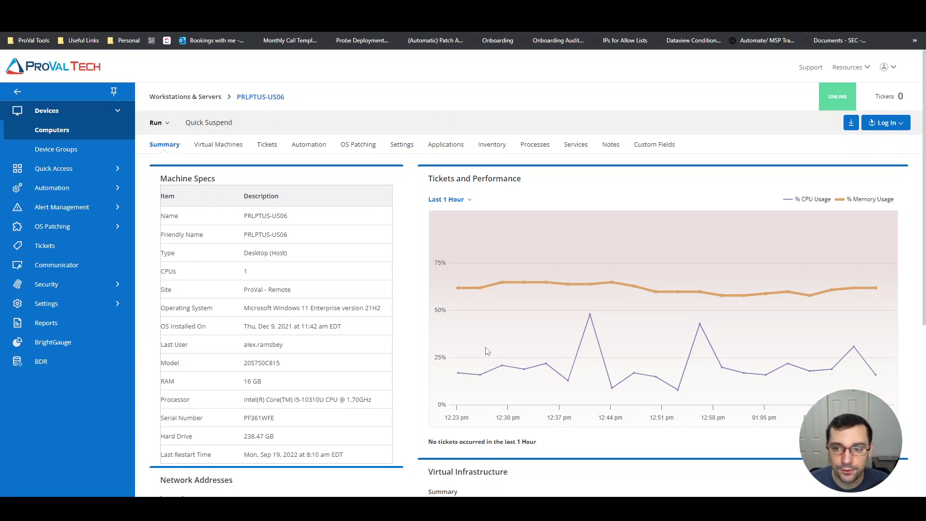
# - Switch to the Doc Center tab listing Script Exit, Script Log and Set Custom Field functions
pyautogui.hotkey('ctrl', 'Tab')
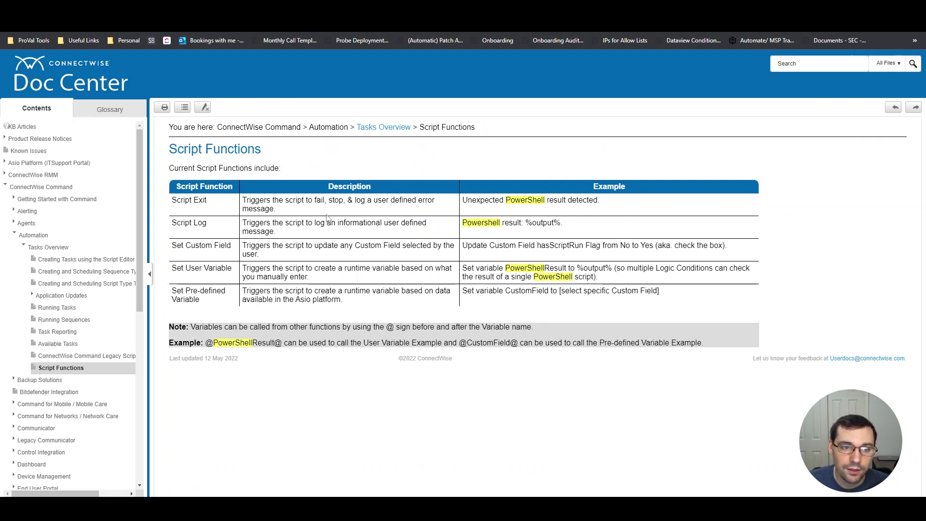
# - Highlight the breadcrumb trail and the Script Log function description
pyautogui.moveTo(258, 126); pyautogui.dragTo(302, 126)
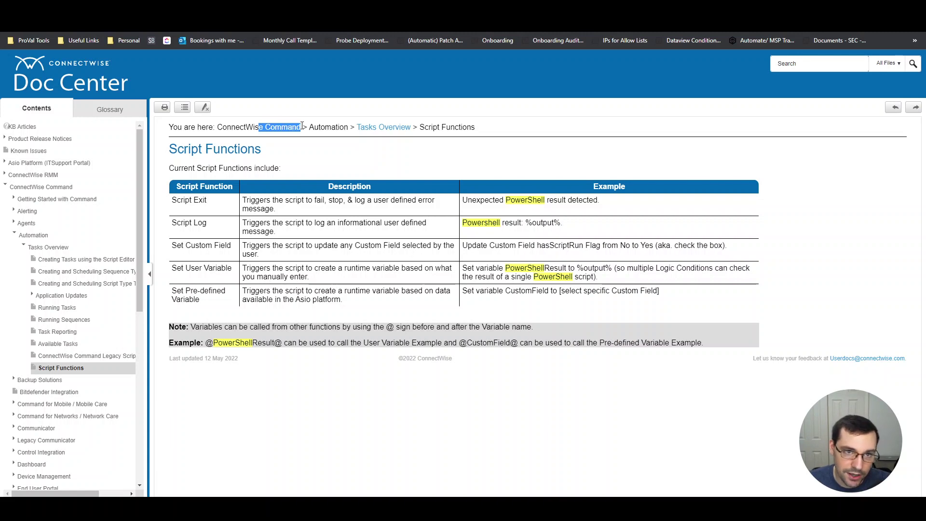
pyautogui.click(384, 220)
pyautogui.moveTo(270, 223); pyautogui.dragTo(530, 226)
pyautogui.click(448, 230)
# - Highlight %output% in the Script Log example, then return to the PRLPTUS-US06 device tab
pyautogui.click(568, 226)
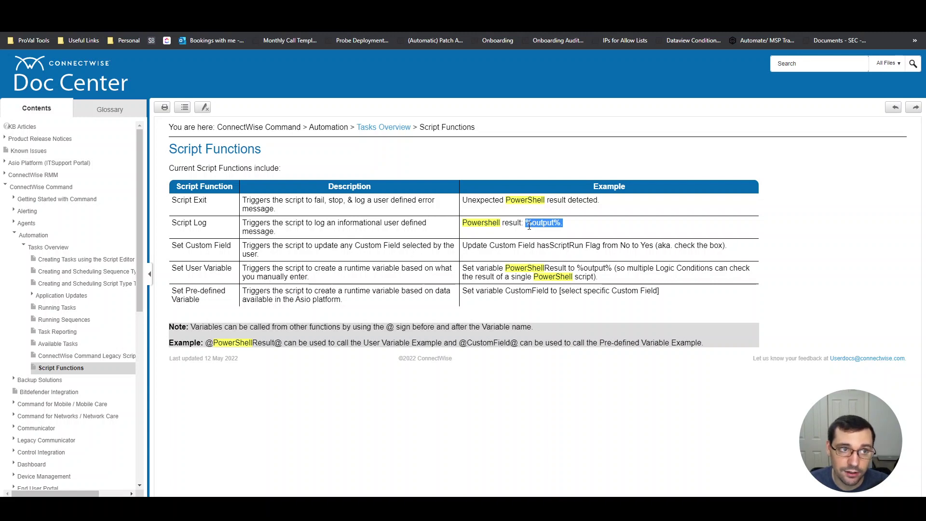
pyautogui.click(528, 223)
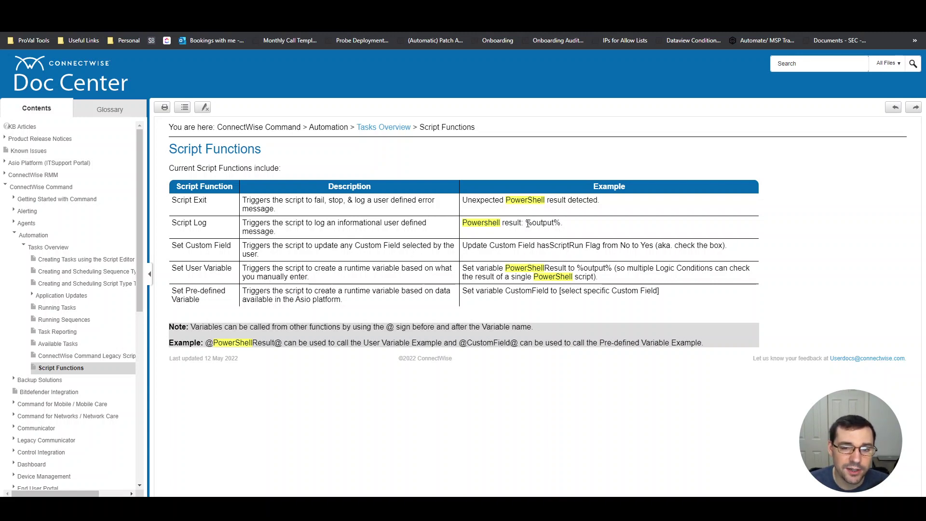
pyautogui.moveTo(528, 224); pyautogui.dragTo(562, 224)
pyautogui.click(562, 224)
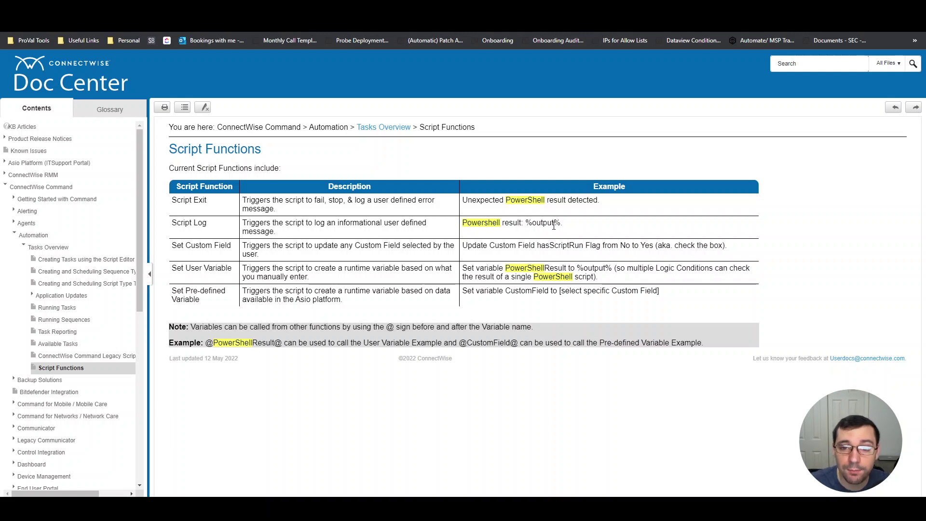
pyautogui.moveTo(523, 224); pyautogui.dragTo(574, 225)
pyautogui.click(591, 224)
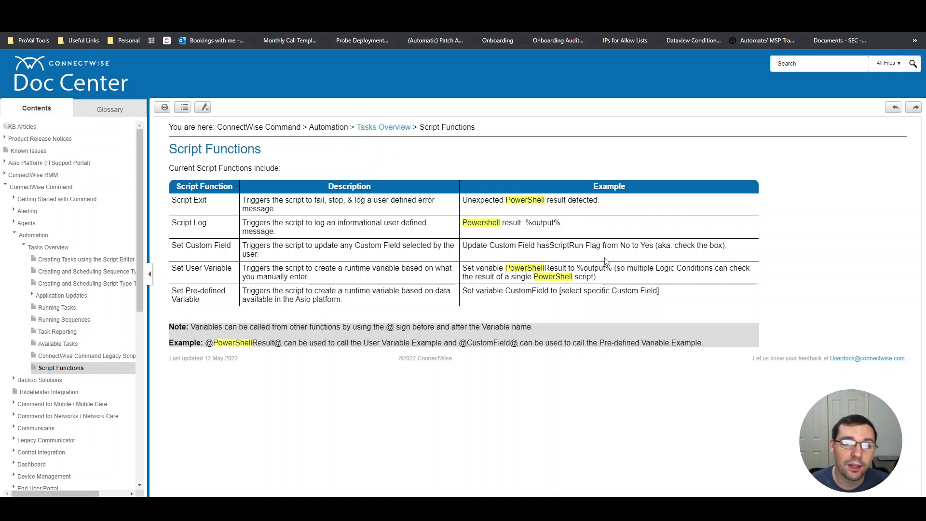
pyautogui.hotkey('ctrl', 'Tab')
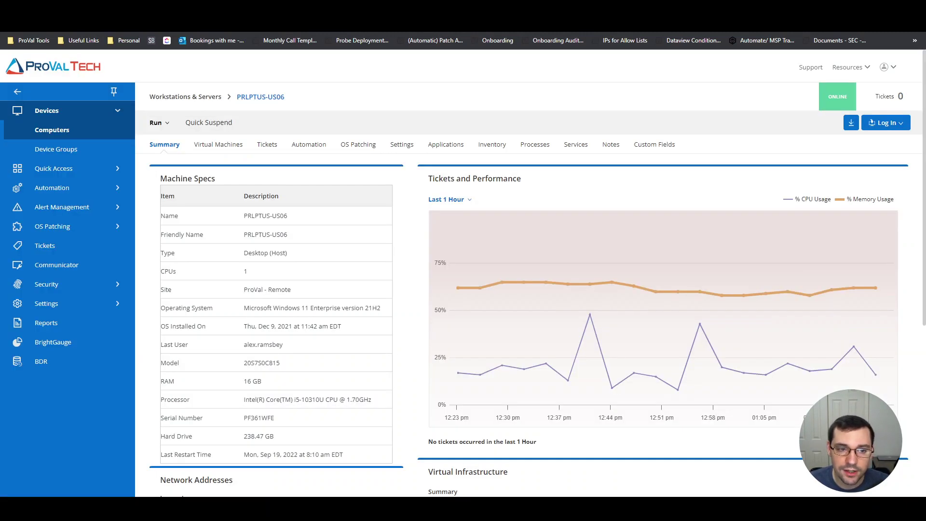
# - Filter Automation > Tasks with 'AE' and open the User Variable EDF test task for editing
pyautogui.click(314, 145)
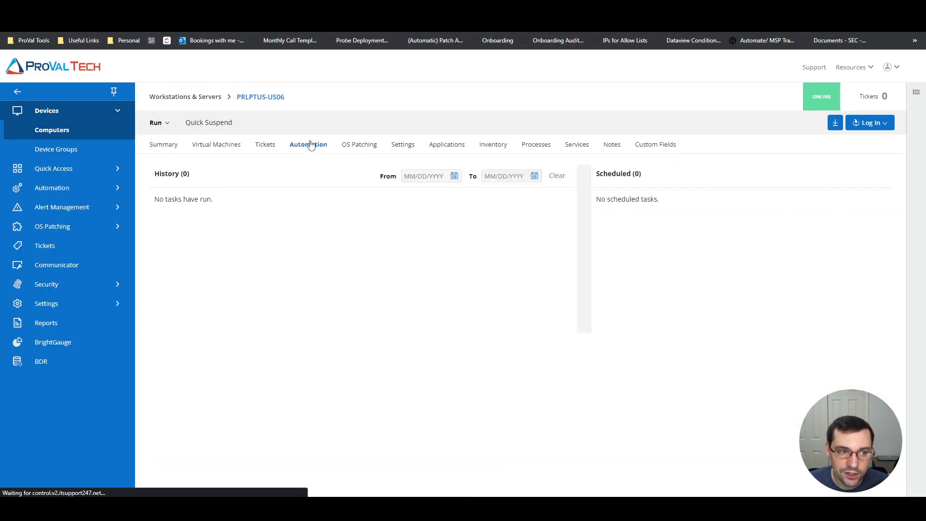
pyautogui.click(92, 170)
pyautogui.click(80, 250)
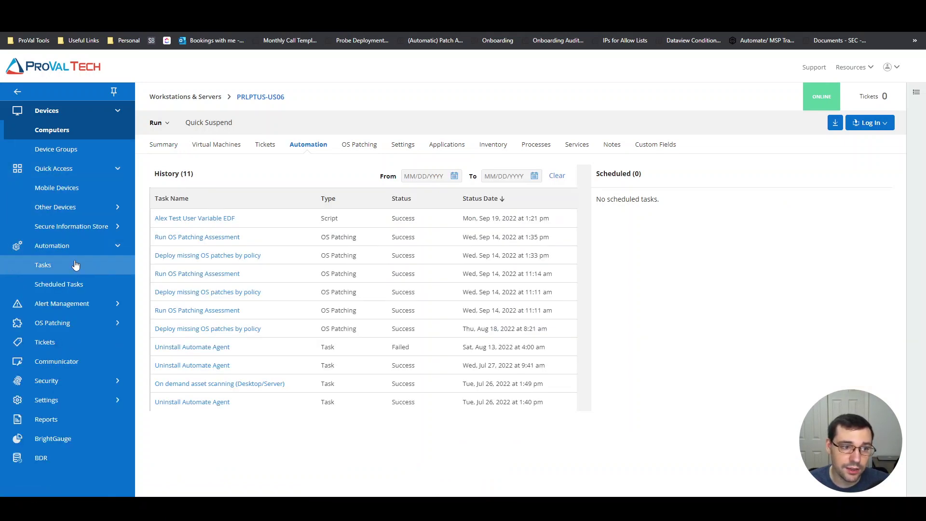
pyautogui.click(72, 268)
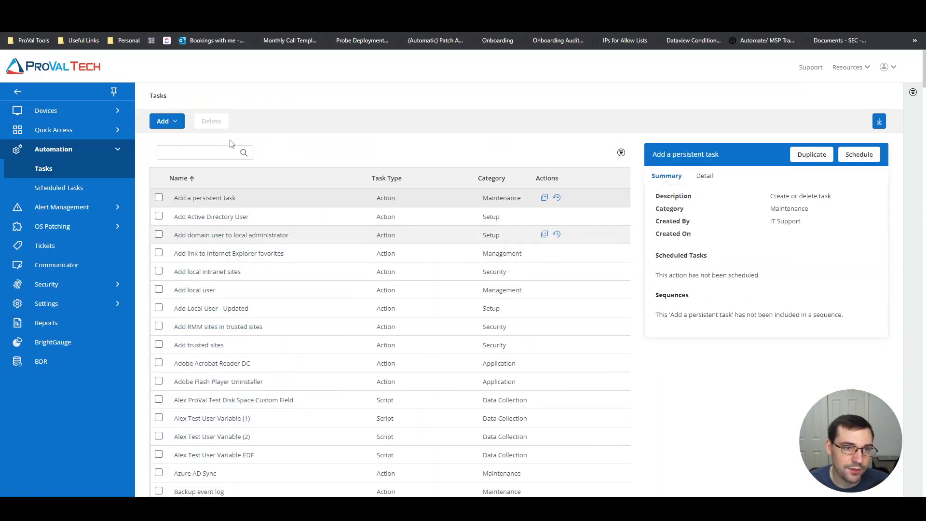
pyautogui.click(224, 154)
pyautogui.write('AE')
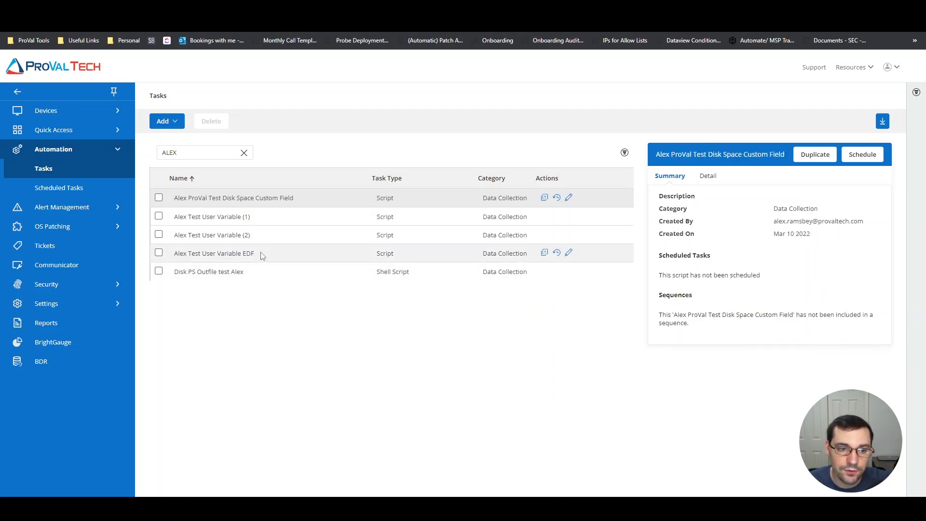
pyautogui.click(562, 258)
pyautogui.click(569, 254)
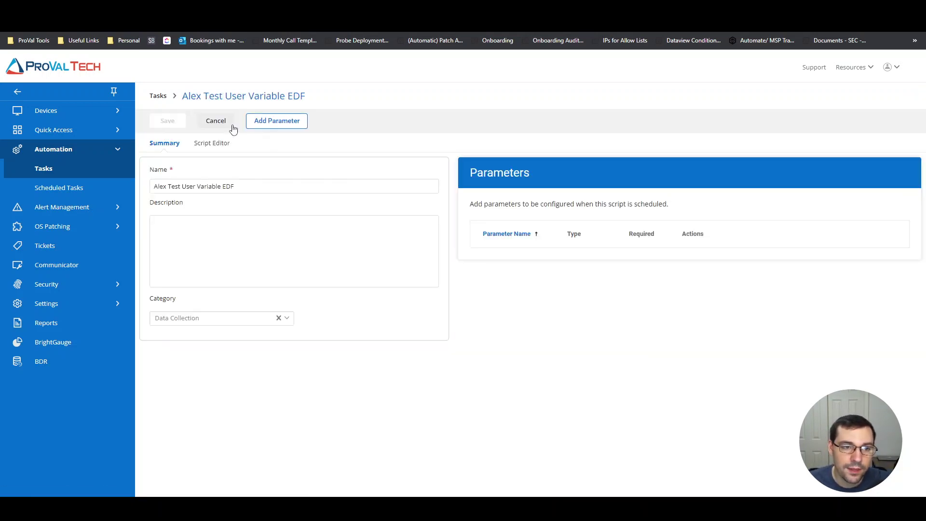
# - In the Script Editor, expand the PowerShell script, Script Log and Set Custom Field steps
pyautogui.click(227, 146)
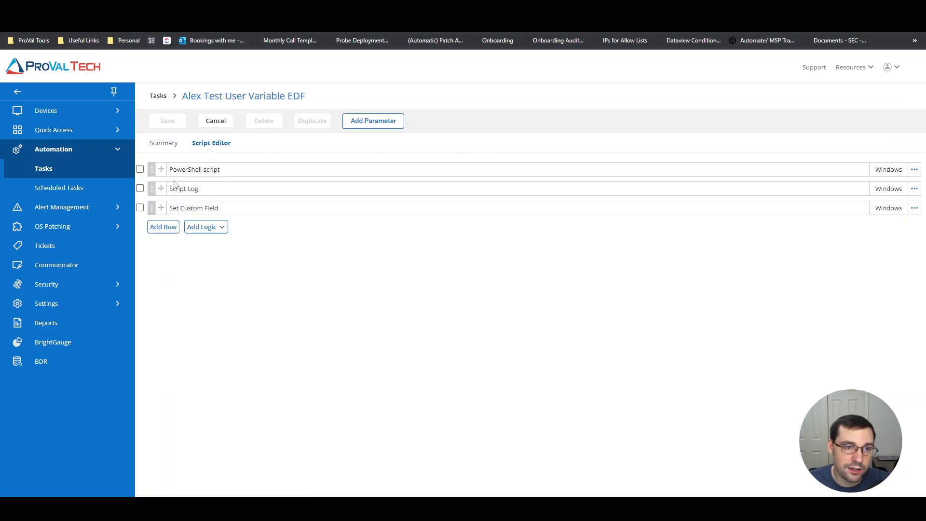
pyautogui.click(162, 170)
pyautogui.click(161, 234)
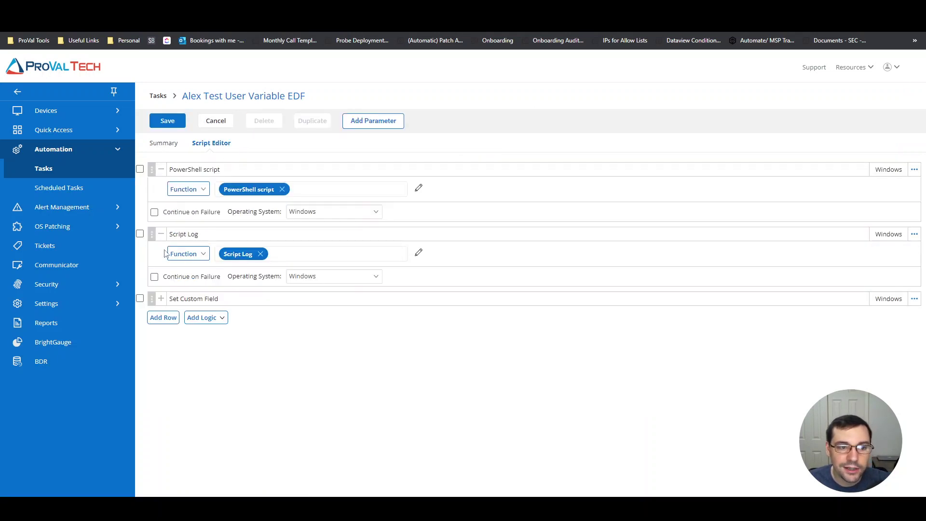
pyautogui.click(162, 299)
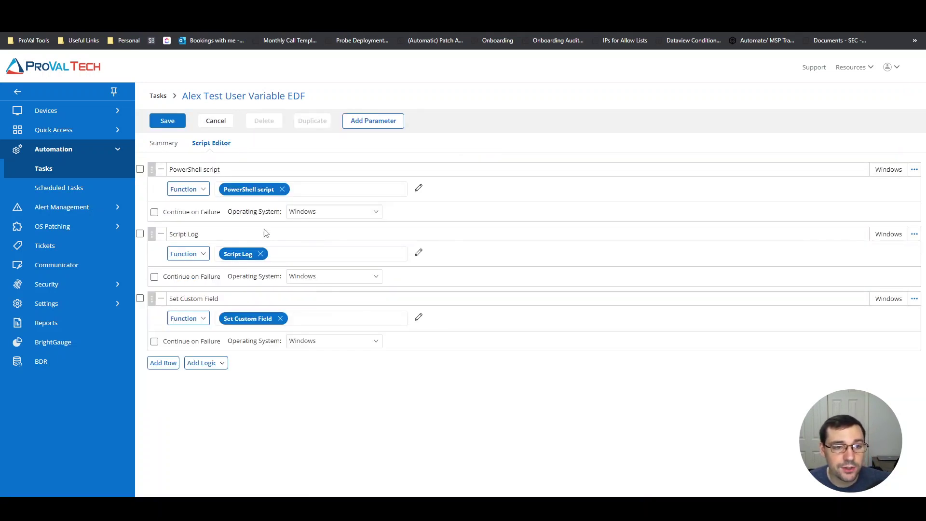
pyautogui.click(915, 169)
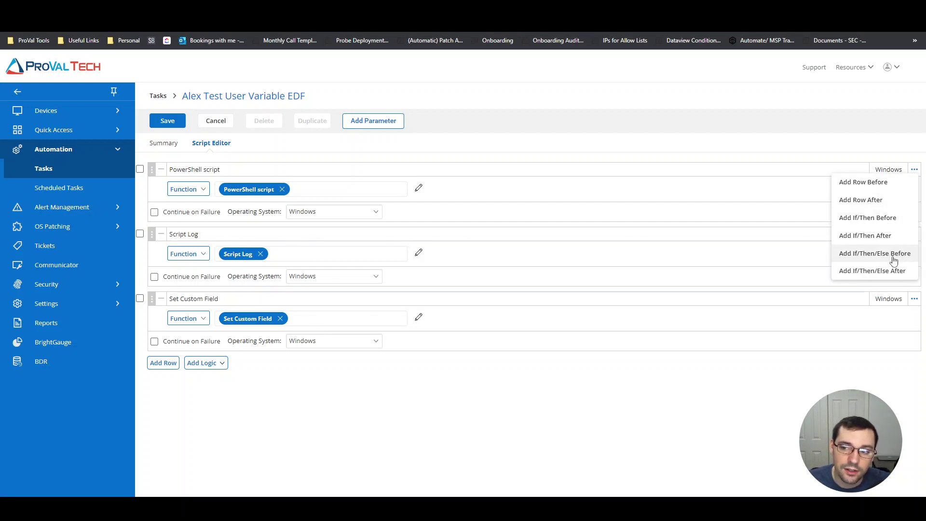
pyautogui.click(332, 179)
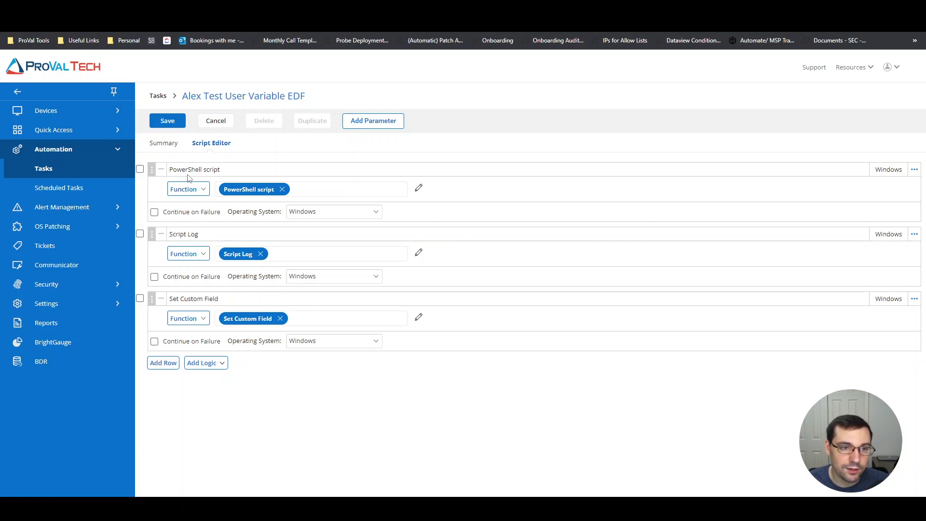
pyautogui.click(418, 188)
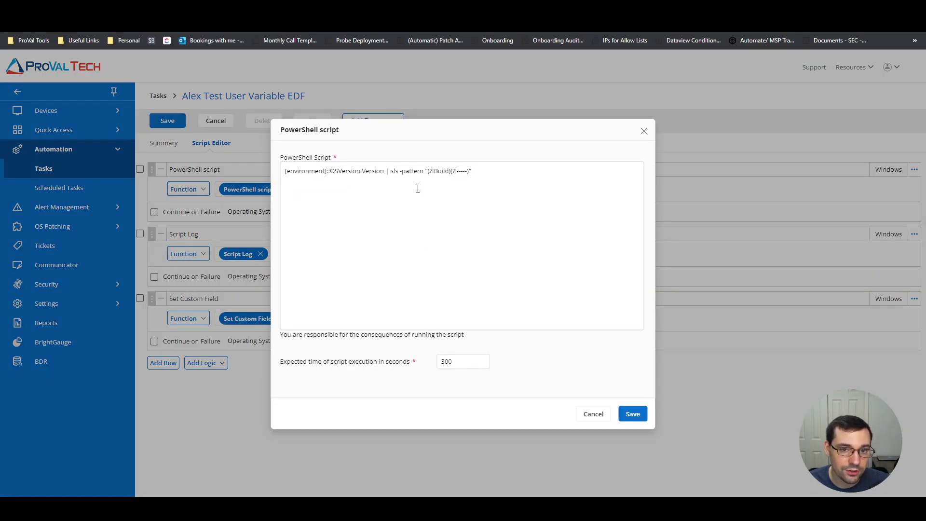
pyautogui.moveTo(282, 175); pyautogui.dragTo(490, 172)
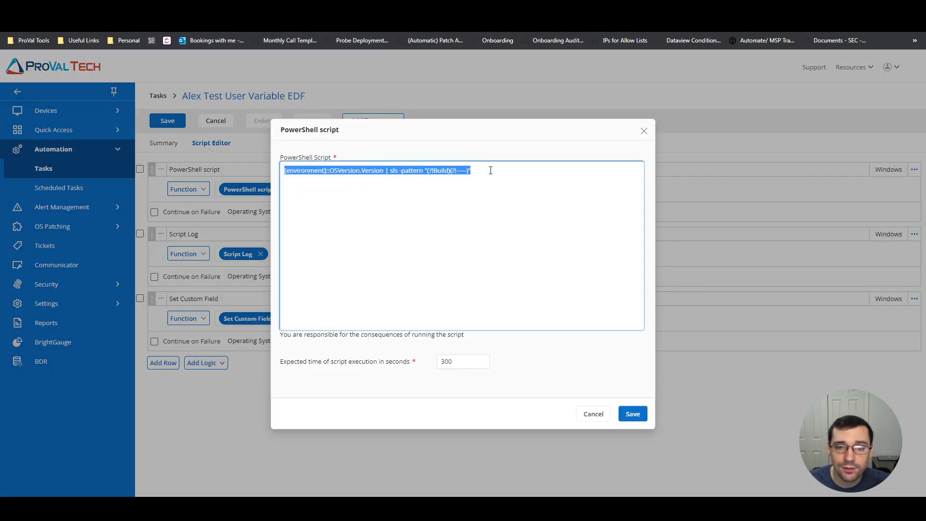
pyautogui.click(497, 175)
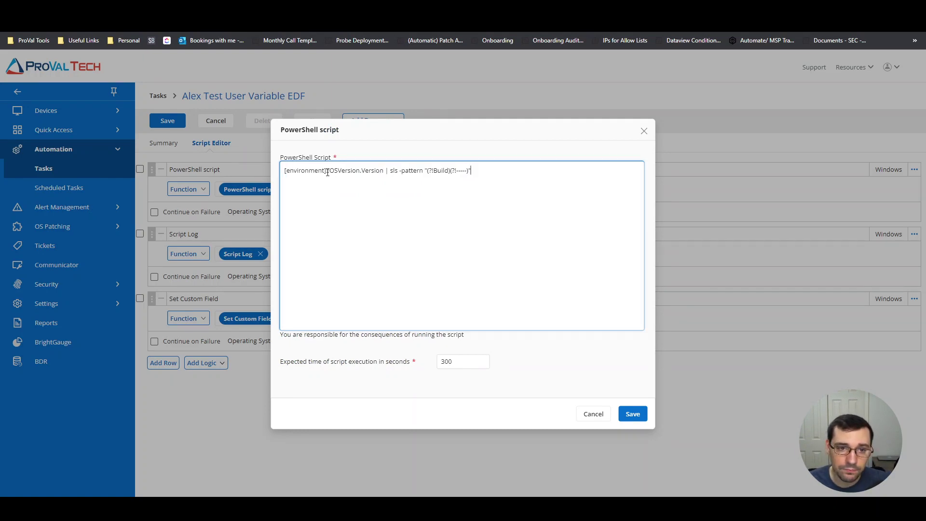
pyautogui.moveTo(328, 172); pyautogui.dragTo(477, 171)
pyautogui.click(404, 174)
pyautogui.click(486, 172)
pyautogui.click(427, 174)
pyautogui.click(489, 172)
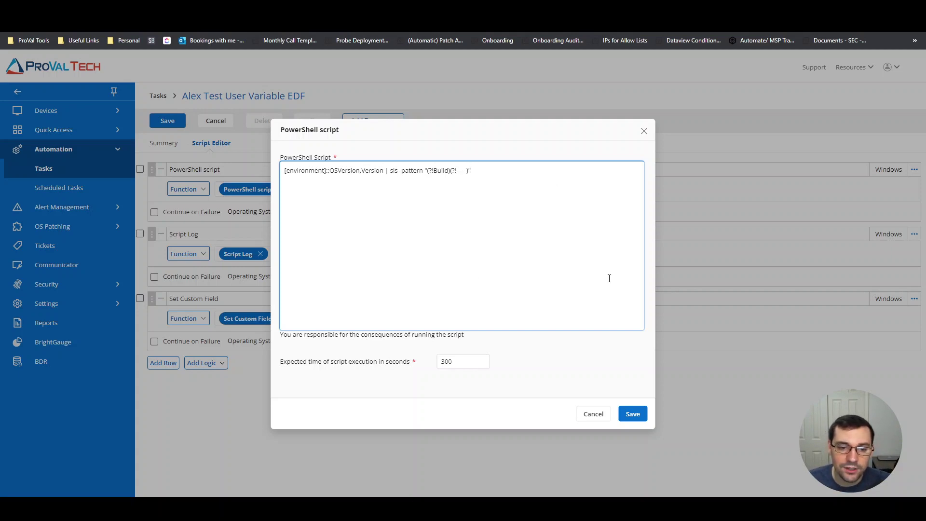
pyautogui.click(593, 413)
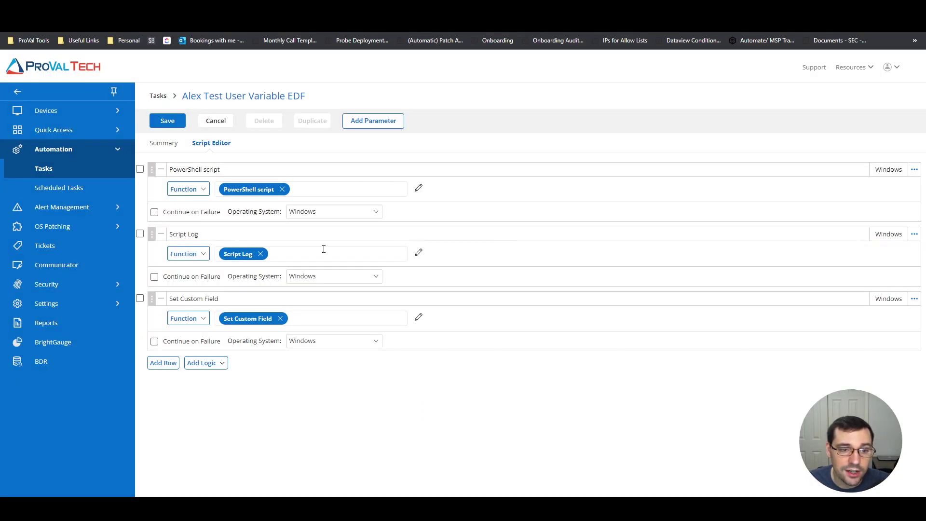
pyautogui.click(419, 253)
pyautogui.tripleClick(365, 197)
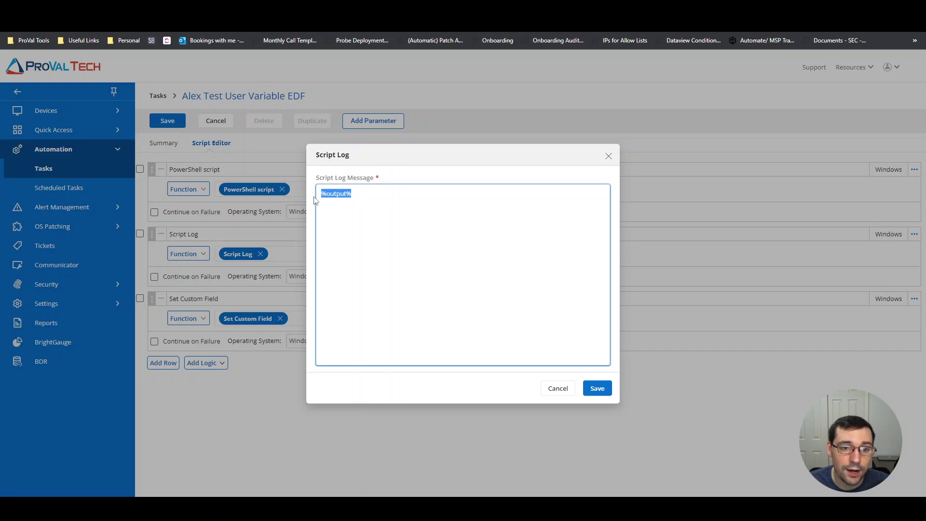
pyautogui.click(373, 199)
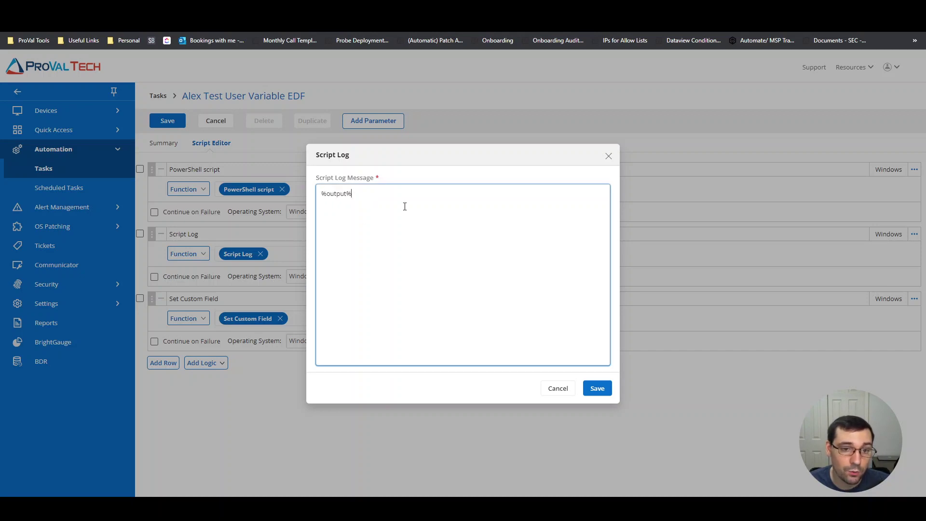
pyautogui.click(609, 156)
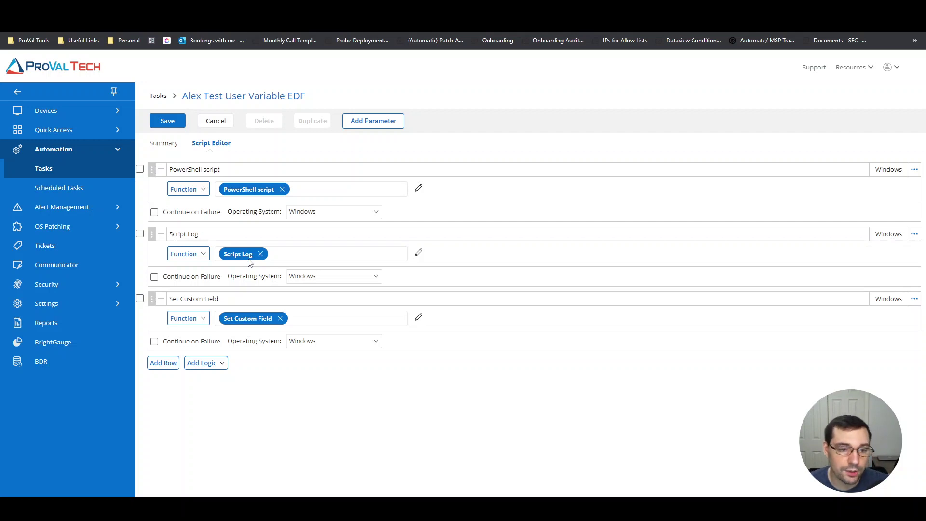
pyautogui.click(418, 318)
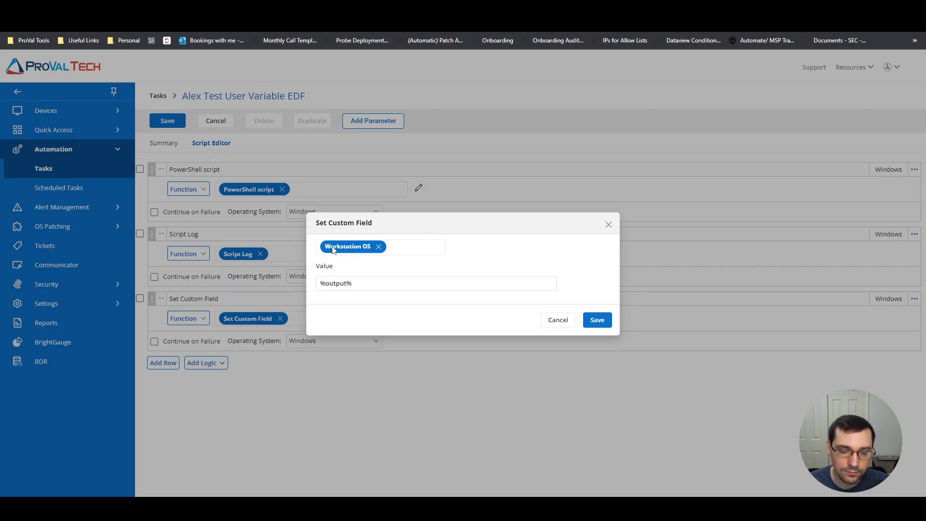
pyautogui.moveTo(370, 283); pyautogui.dragTo(300, 285)
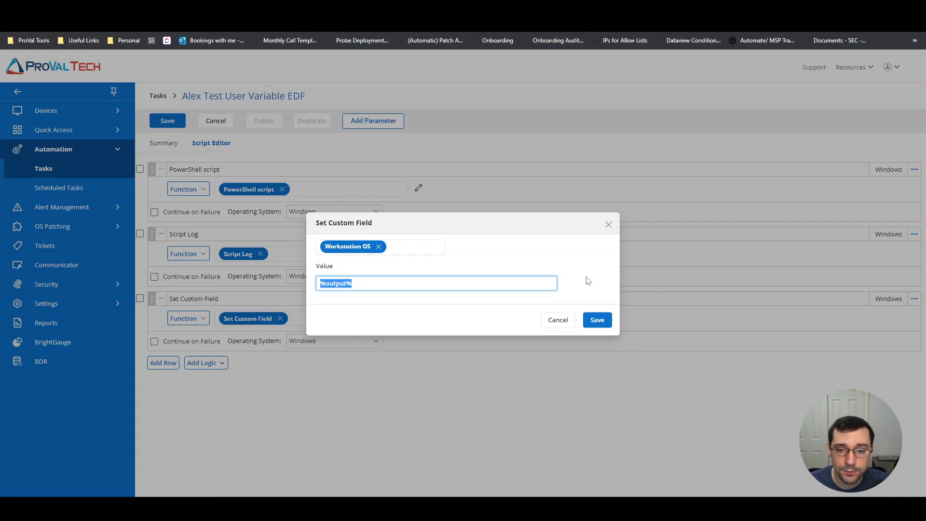
pyautogui.click(594, 320)
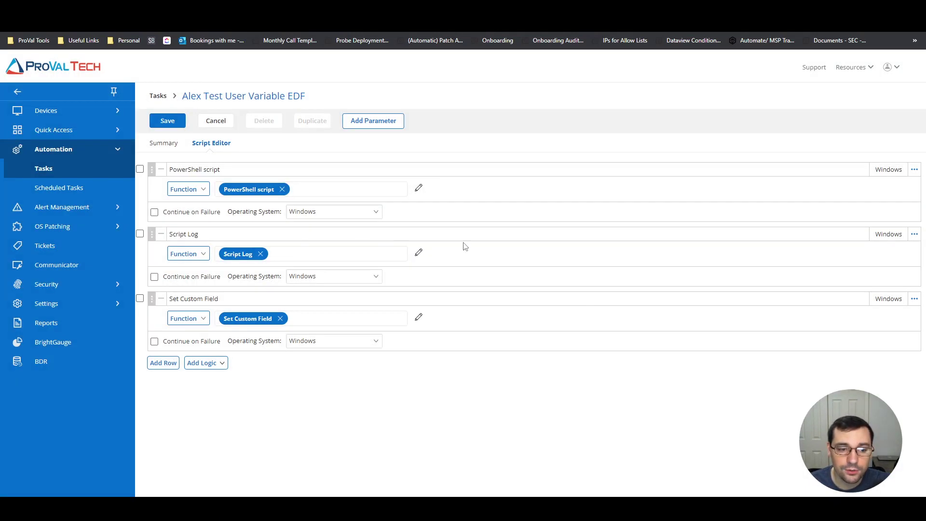
# - Discard the unsaved script changes and open PRLPTUS-US06's automation task history
pyautogui.click(84, 116)
pyautogui.click(68, 130)
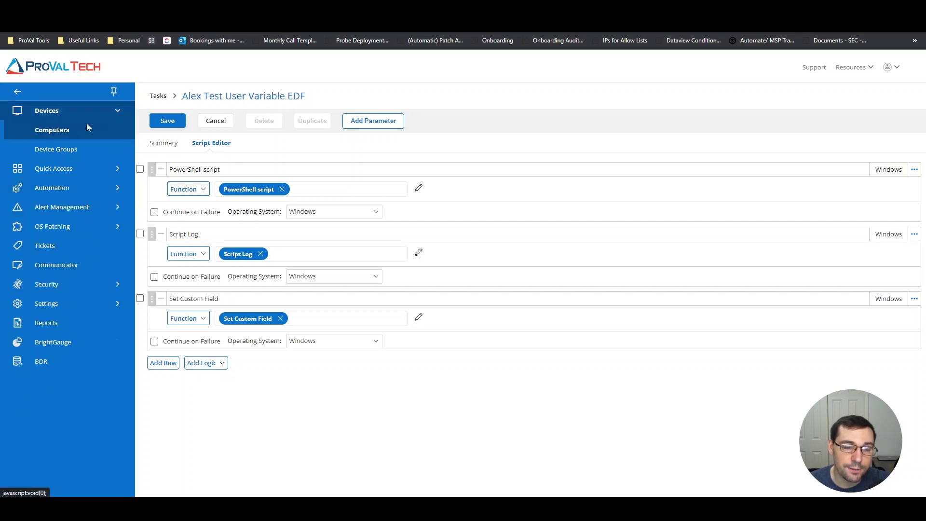
pyautogui.click(573, 301)
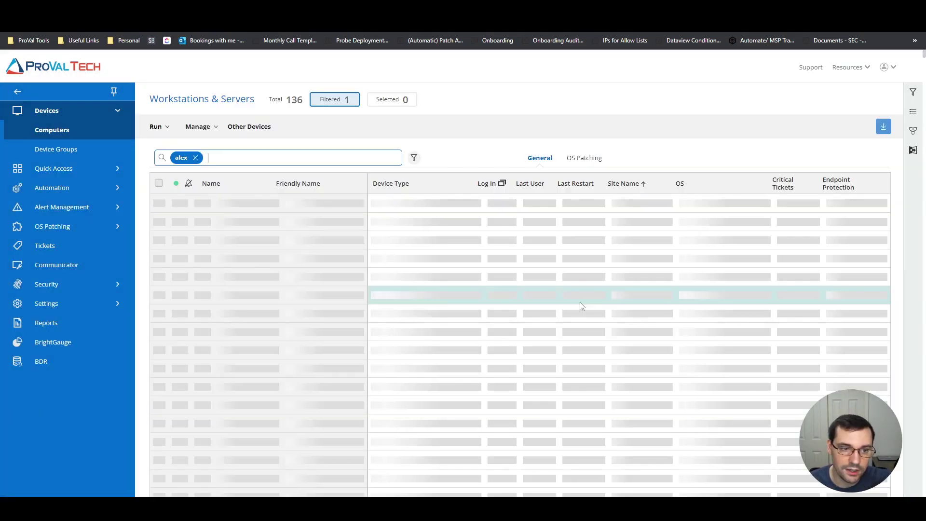
pyautogui.click(215, 204)
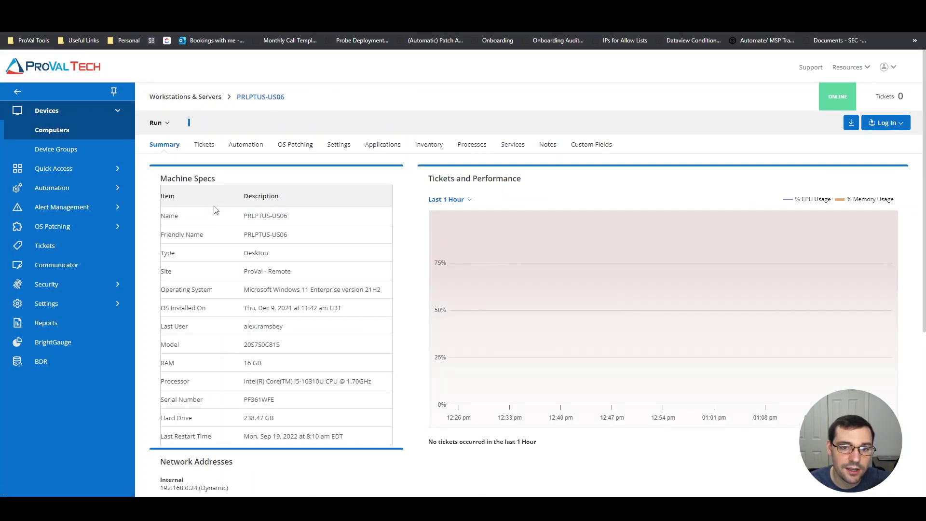
pyautogui.click(312, 145)
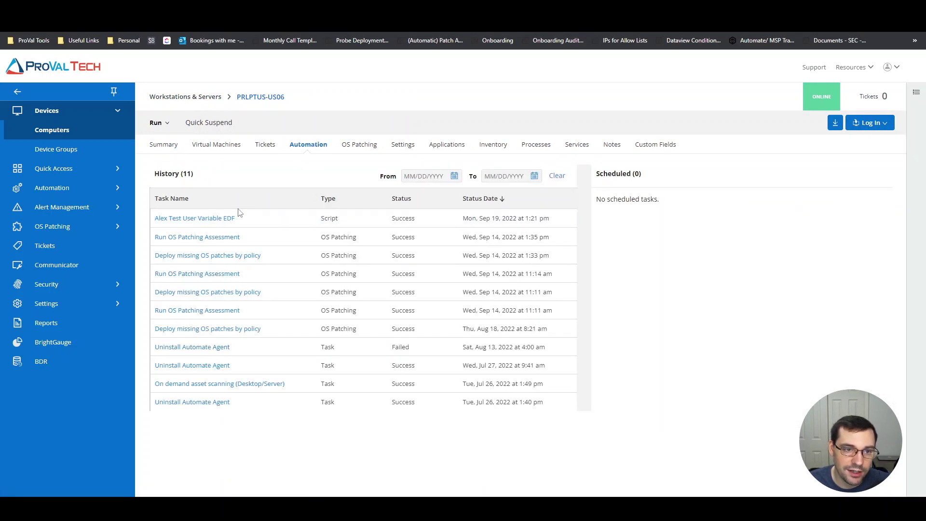
# - Search 'alex' and run the User Variable EDF test task on PRLPTUS-US06 now
pyautogui.click(167, 124)
pyautogui.write('alex')
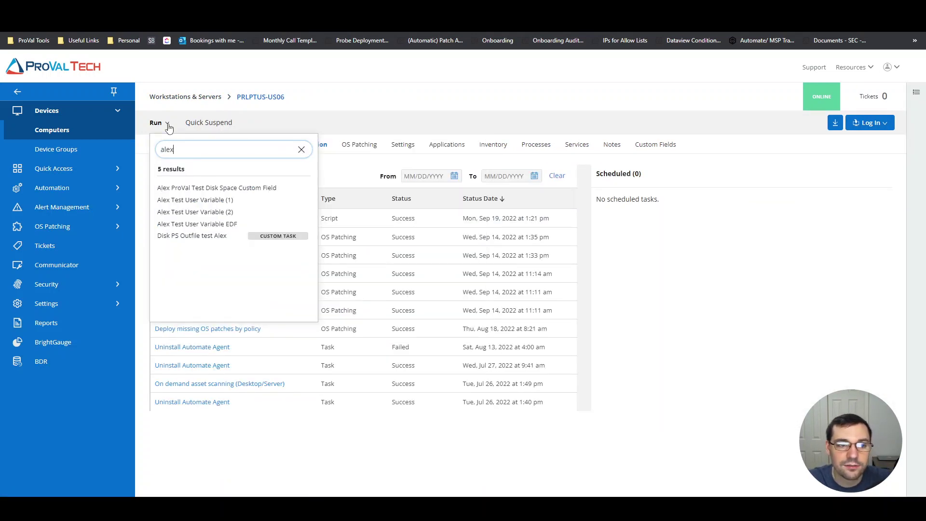
pyautogui.click(209, 224)
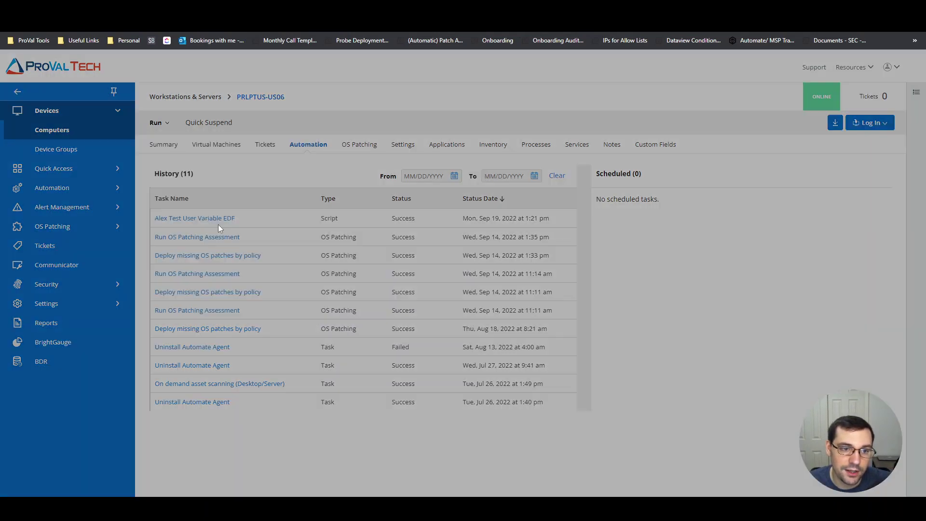
pyautogui.click(286, 488)
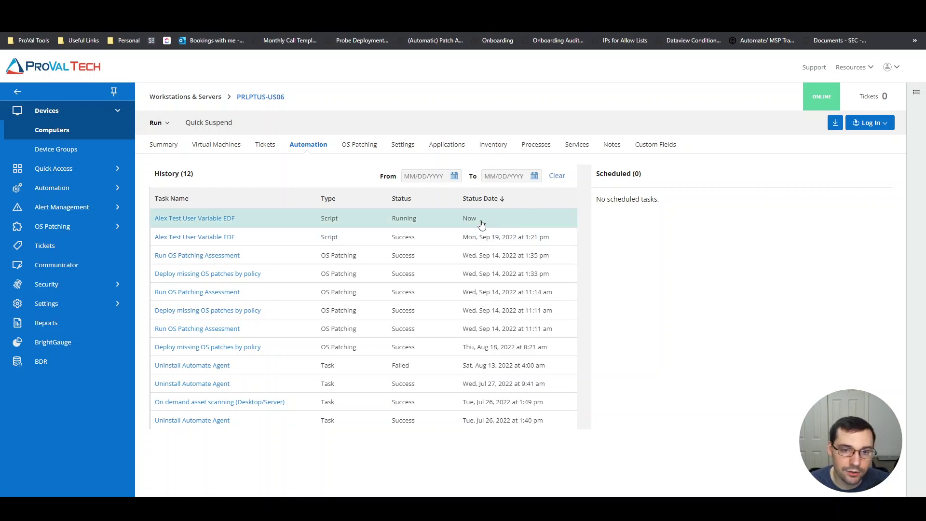
pyautogui.click(277, 234)
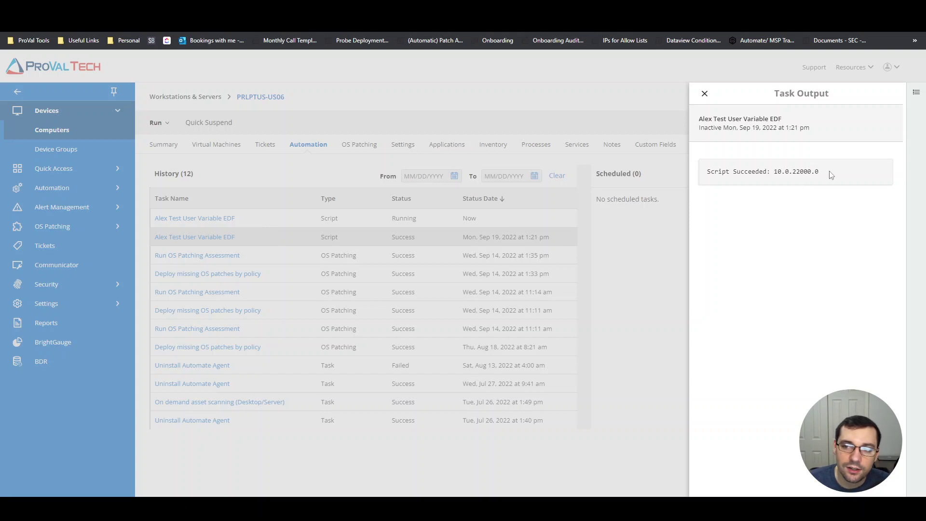
# - Review the earlier run's output, Script Succeeded: 10.0.22000.0, then close it
pyautogui.moveTo(832, 173)
pyautogui.mouseDown()
pyautogui.moveTo(707, 172)
pyautogui.moveTo(838, 175)
pyautogui.mouseUp()
pyautogui.click(723, 173)
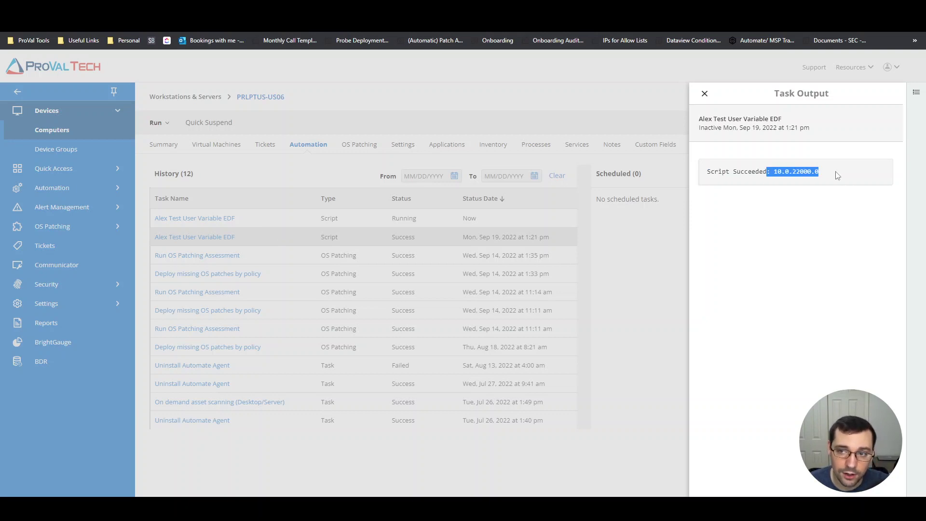
pyautogui.click(825, 163)
pyautogui.moveTo(777, 172); pyautogui.dragTo(817, 172)
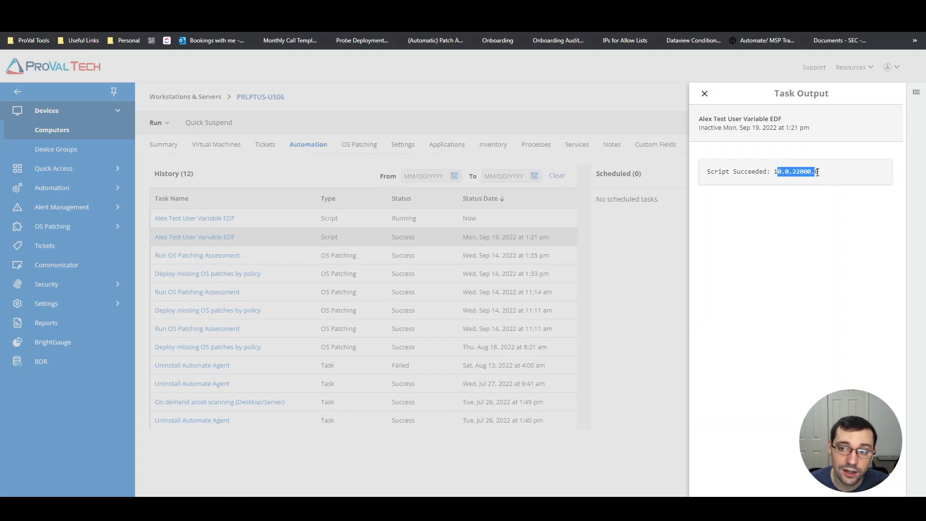
pyautogui.click(830, 173)
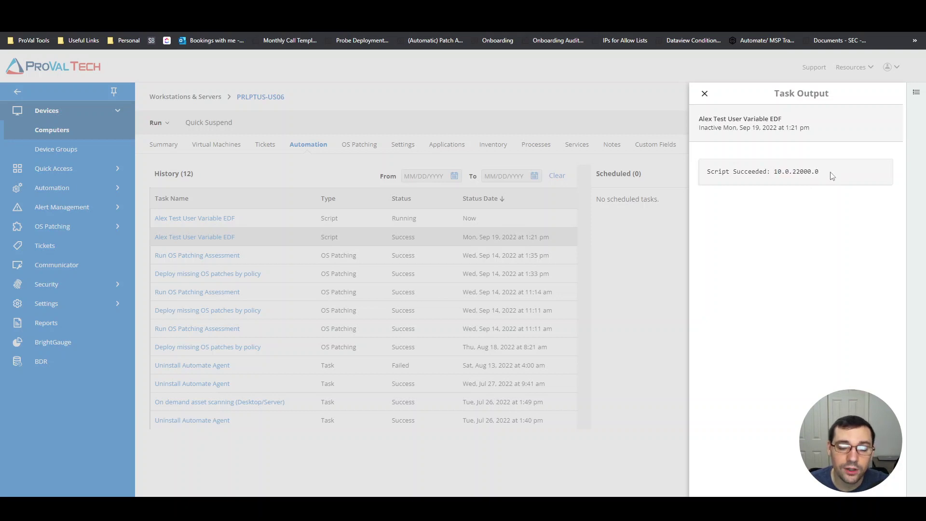
pyautogui.click(704, 93)
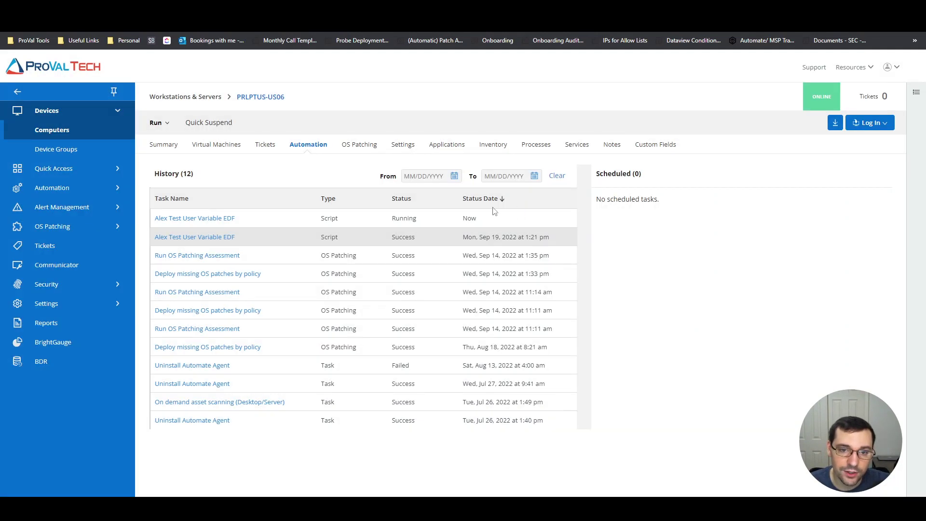
# - Refresh the automation history and check the new running task's output
pyautogui.click(382, 219)
pyautogui.click(382, 218)
pyautogui.click(308, 146)
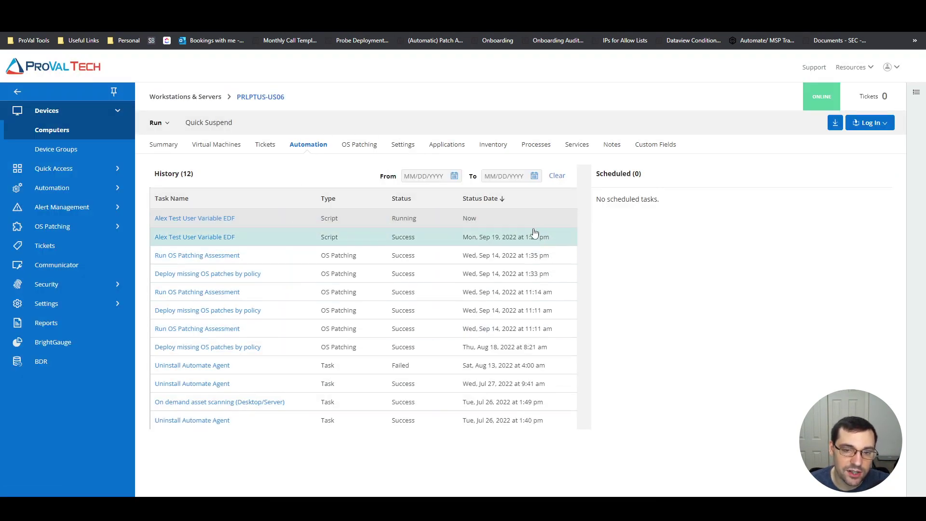
pyautogui.click(366, 216)
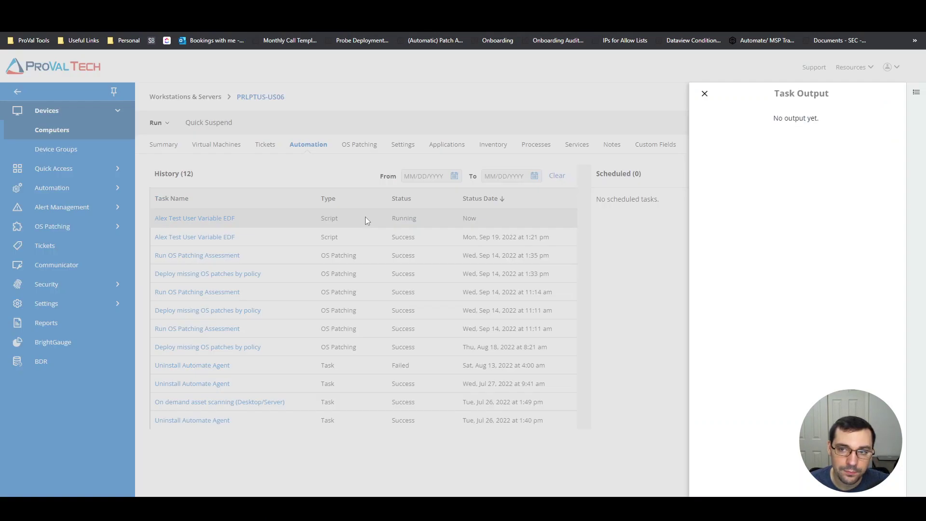
pyautogui.click(366, 216)
pyautogui.click(364, 225)
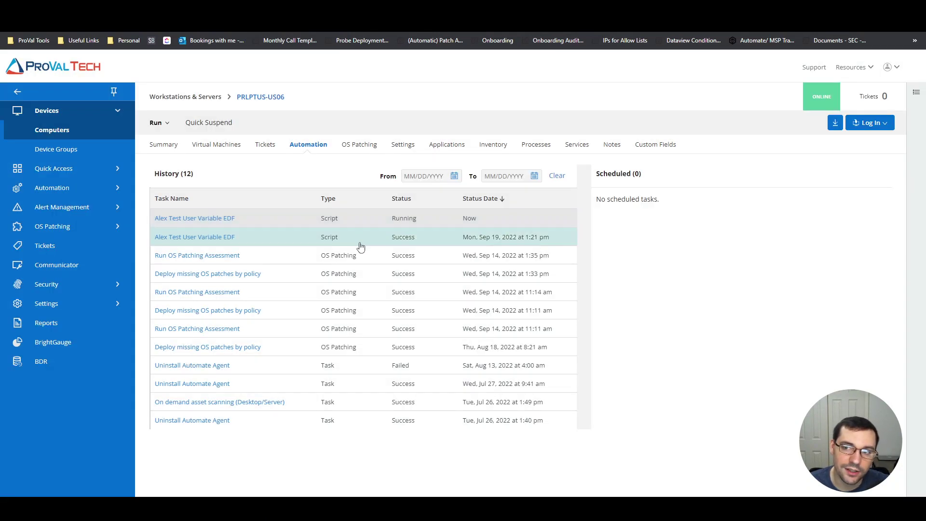
pyautogui.click(354, 225)
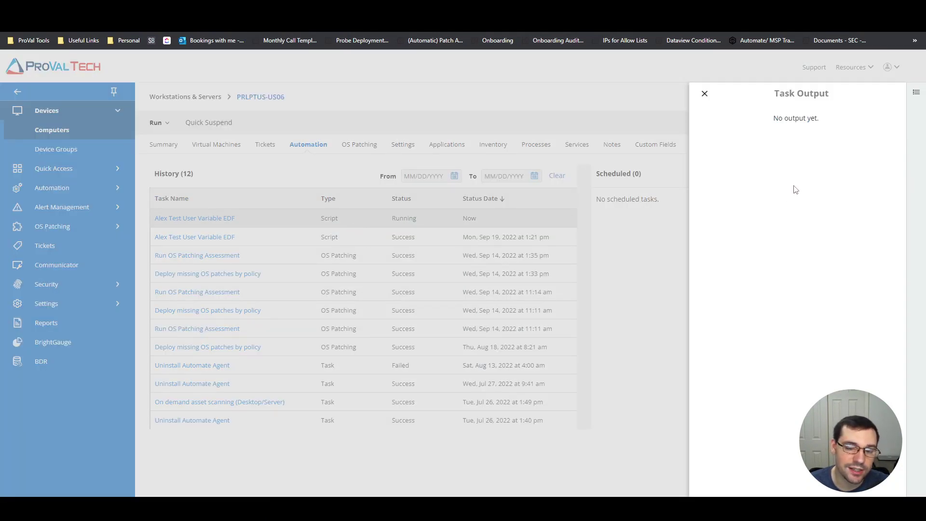
pyautogui.click(620, 91)
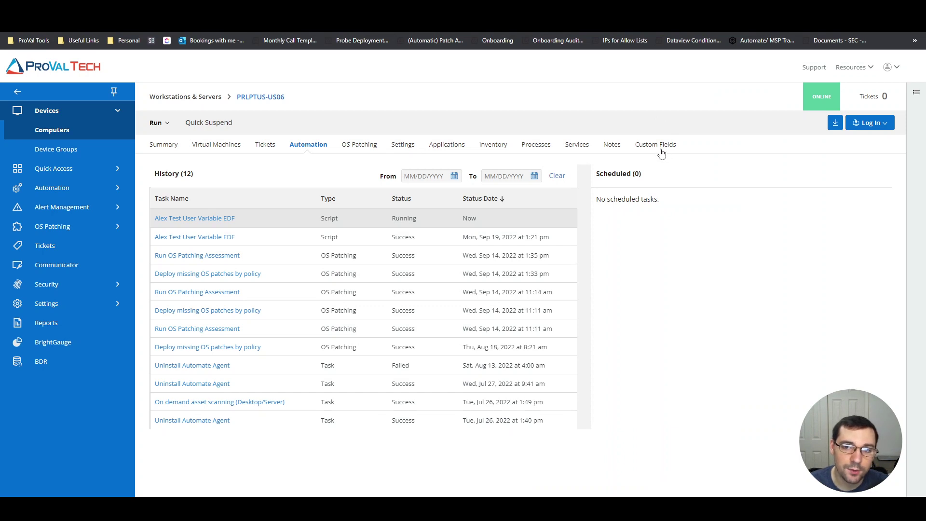
pyautogui.click(660, 152)
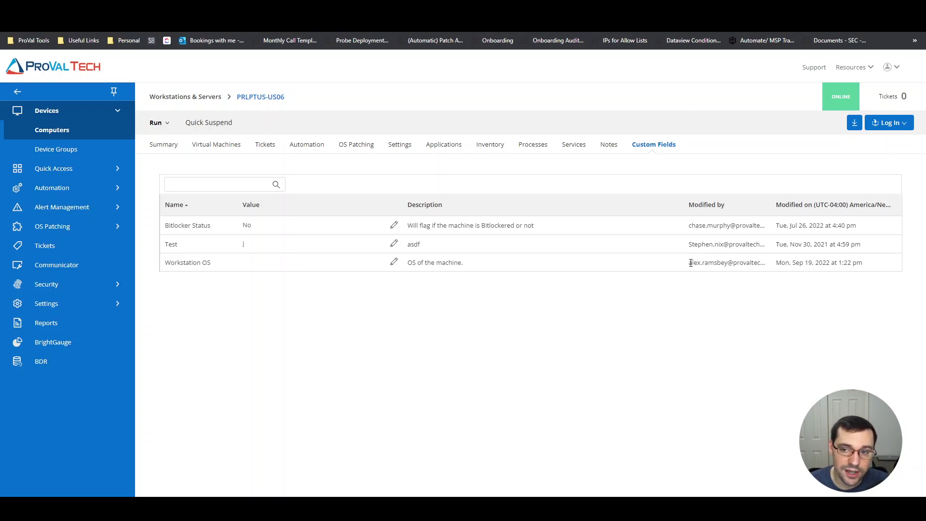
# - Inspect the Workstation OS row: empty value, last modified Sep 19, 2022
pyautogui.moveTo(691, 263); pyautogui.dragTo(866, 266)
pyautogui.click(866, 266)
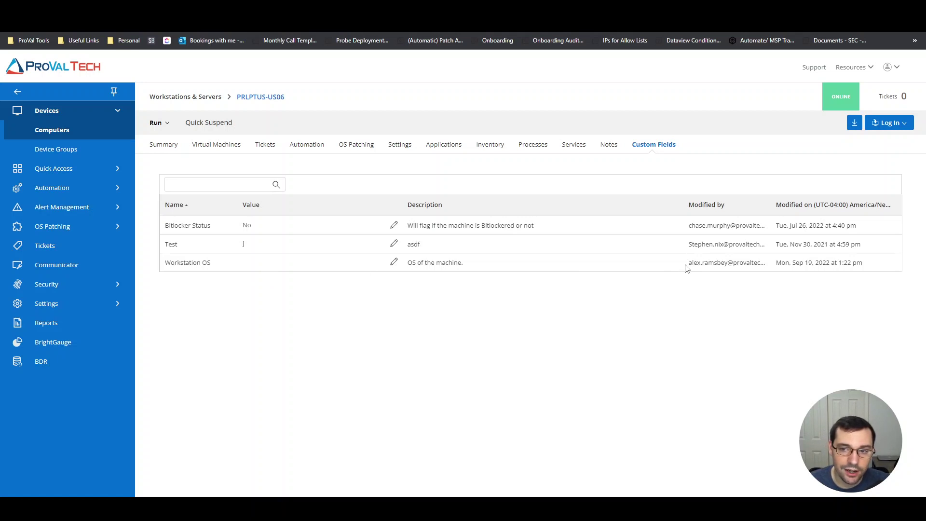
pyautogui.moveTo(688, 263); pyautogui.dragTo(740, 266)
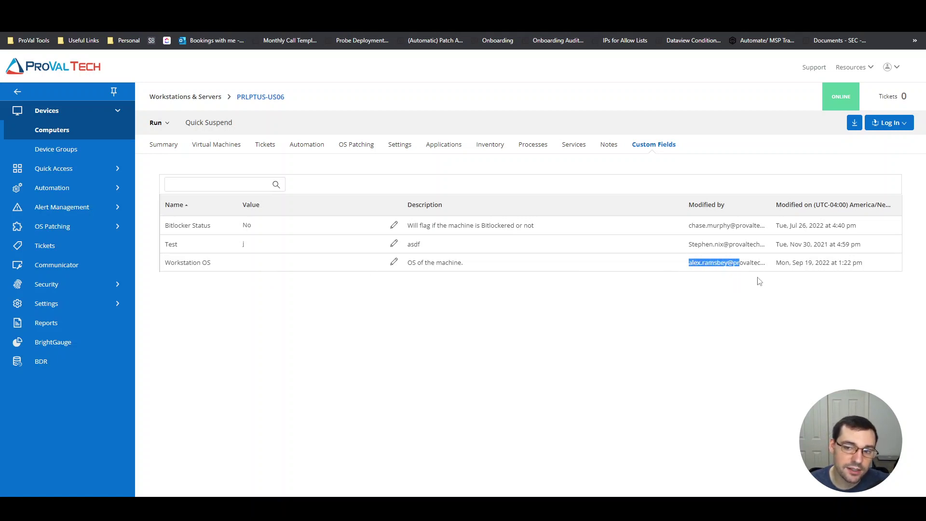
pyautogui.click(725, 280)
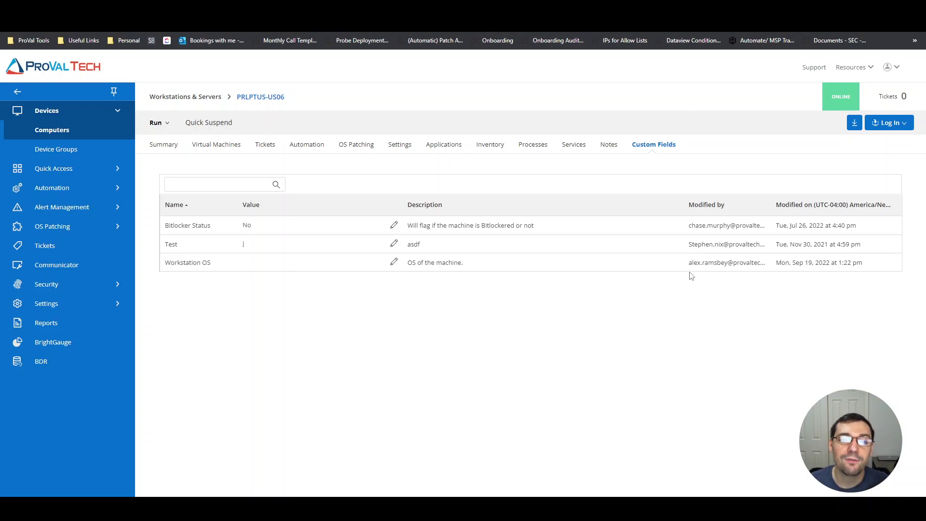
# - Refresh the Automation tab and review the latest run's output reporting the OS version
pyautogui.click(441, 144)
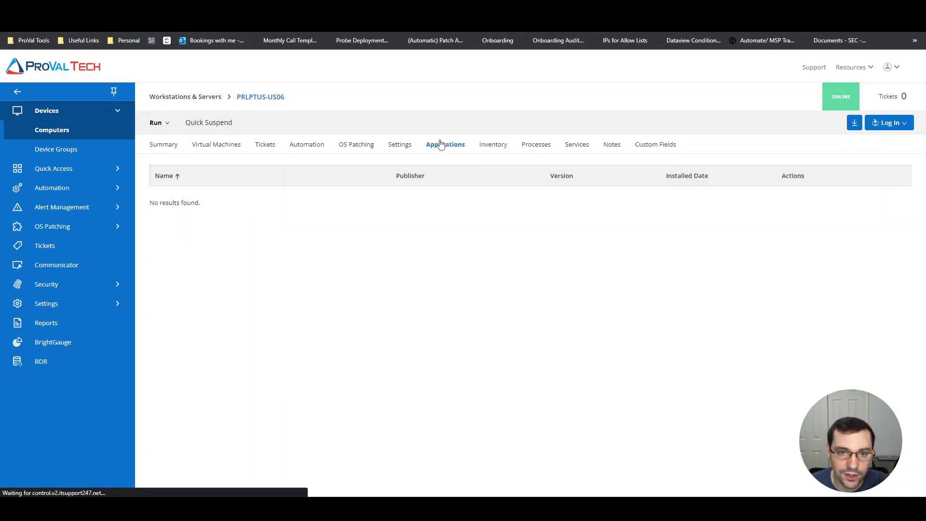
pyautogui.click(307, 145)
pyautogui.click(259, 225)
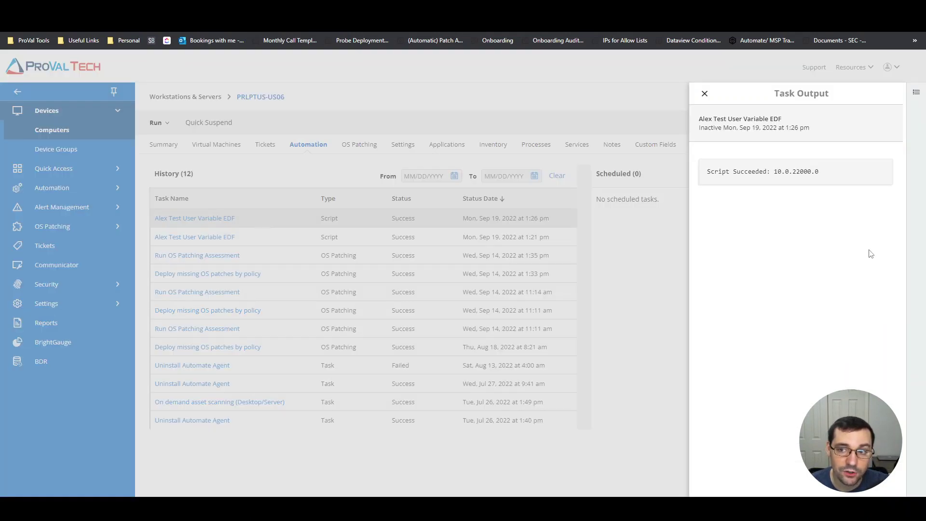
pyautogui.moveTo(839, 172); pyautogui.dragTo(693, 180)
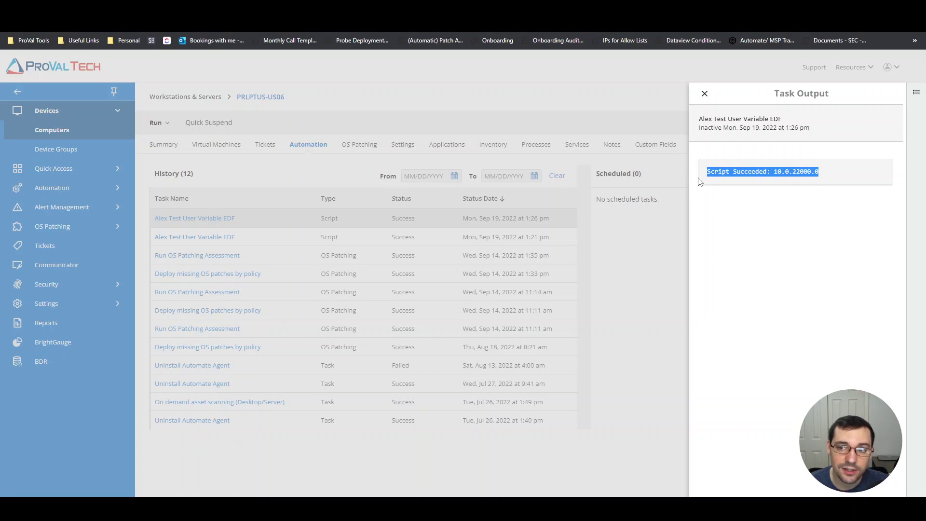
pyautogui.click(578, 100)
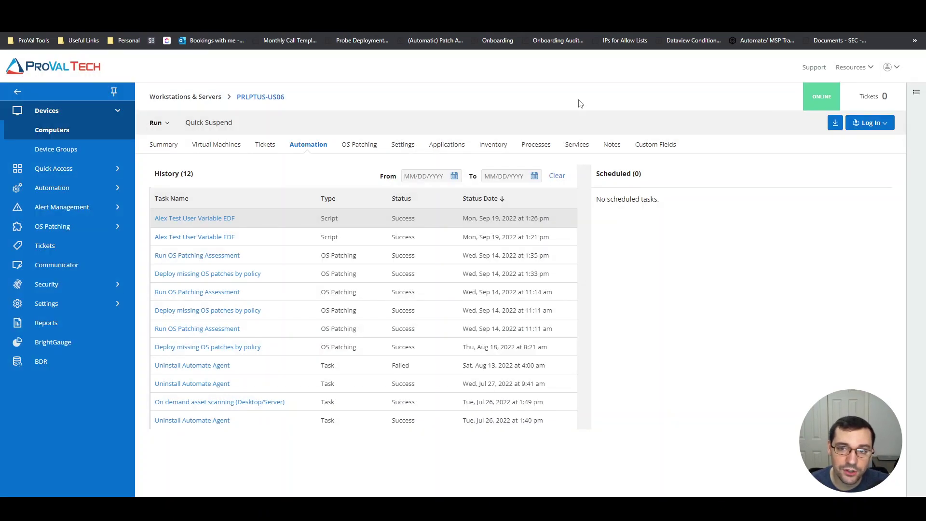
# - Confirm Workstation OS now shows 10.0.22000.0, modified Sep 19, 2022 at 1:26 pm
pyautogui.click(660, 152)
pyautogui.doubleClick(247, 262)
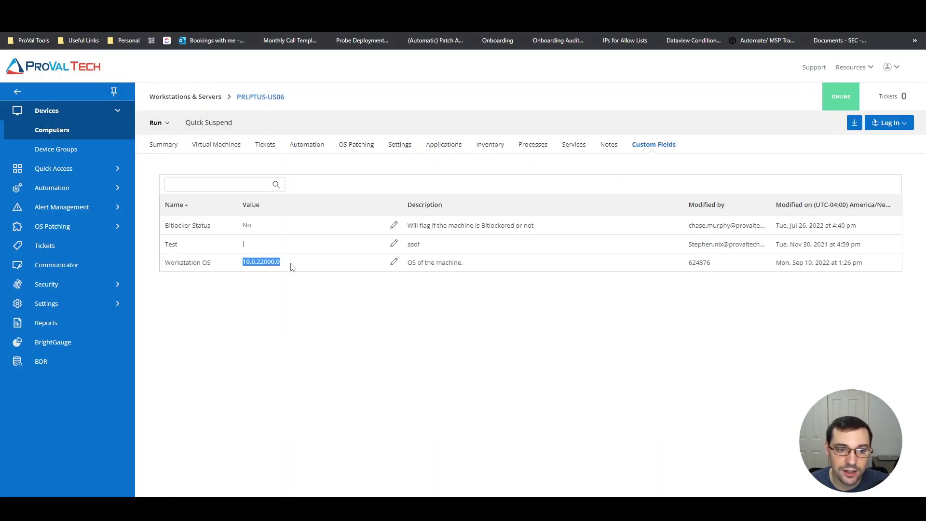
pyautogui.moveTo(689, 263); pyautogui.dragTo(718, 266)
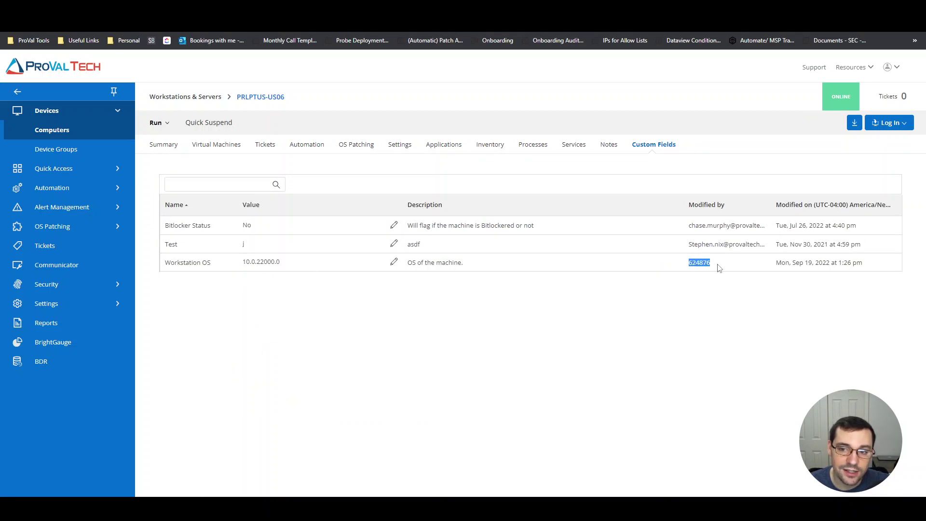
pyautogui.click(707, 266)
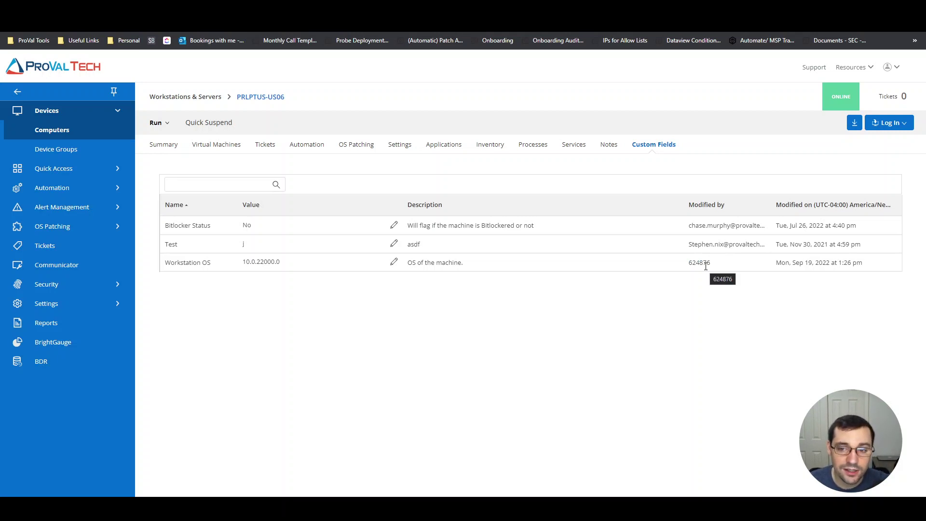
pyautogui.moveTo(776, 266); pyautogui.dragTo(867, 268)
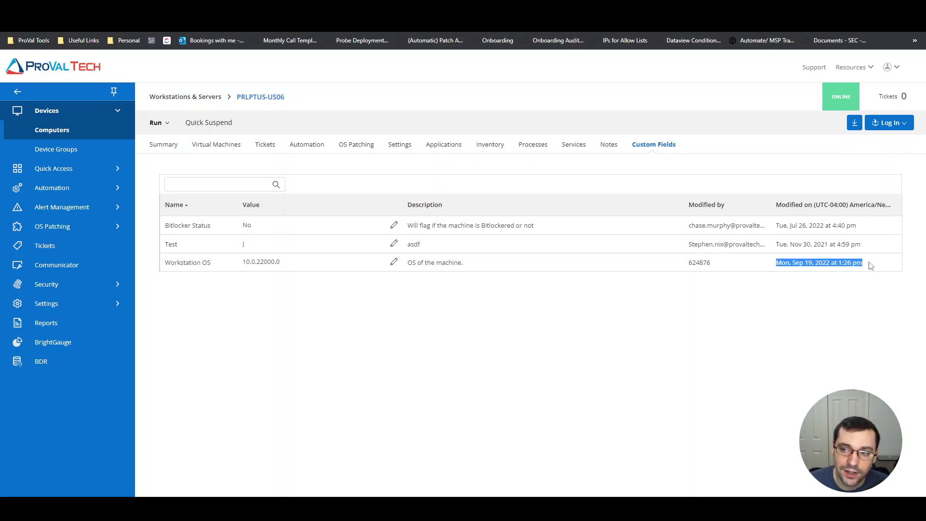